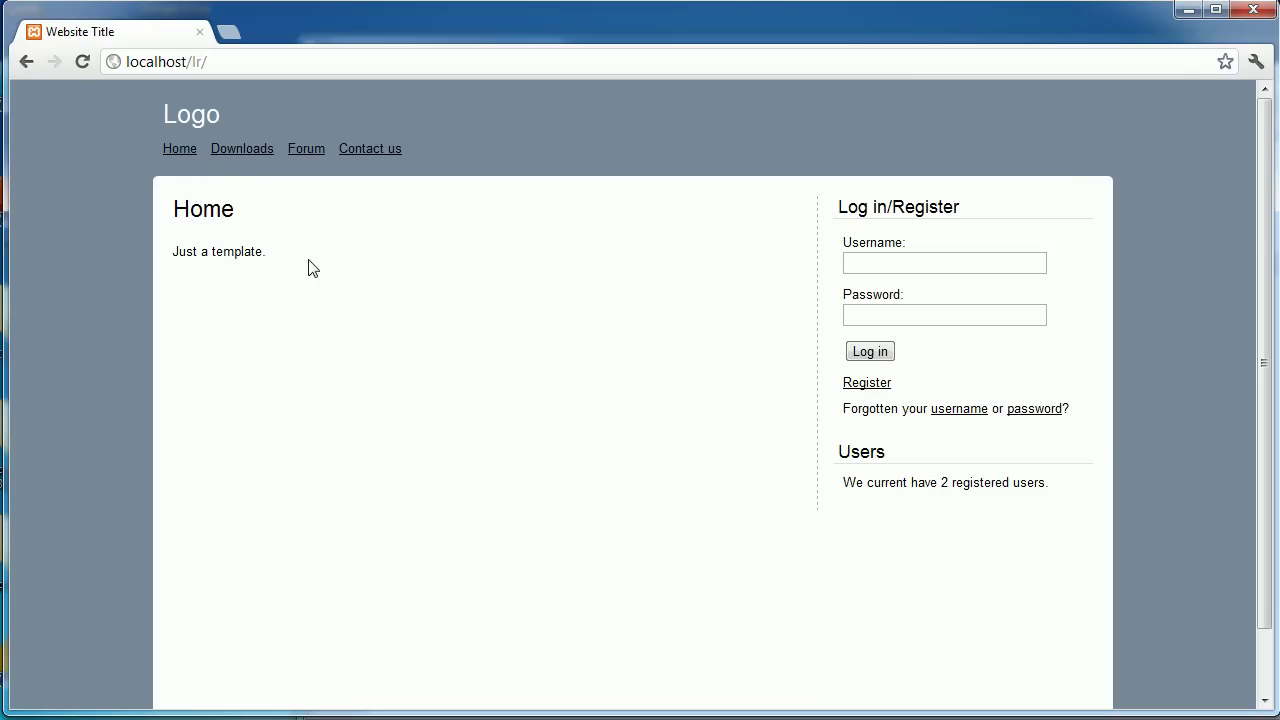
# Visit the Forum and Contact us pages while logged out, then open the Register form
pyautogui.click(238, 152)
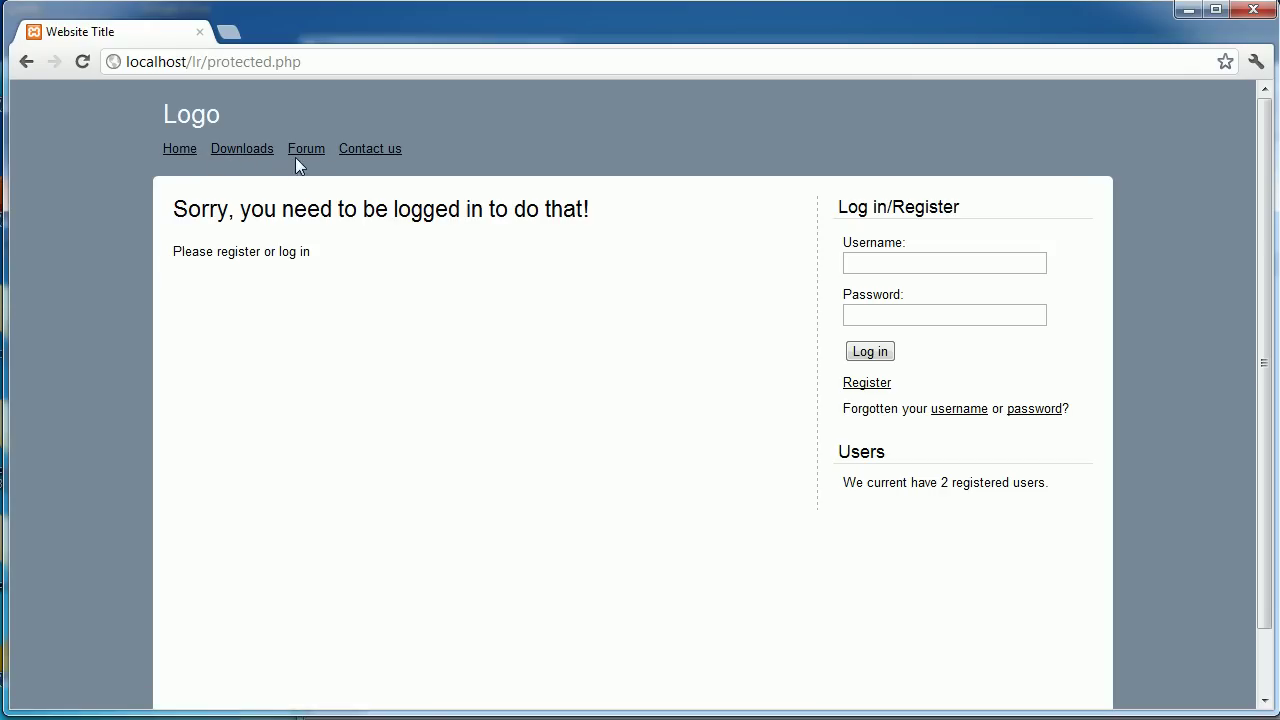
pyautogui.click(354, 160)
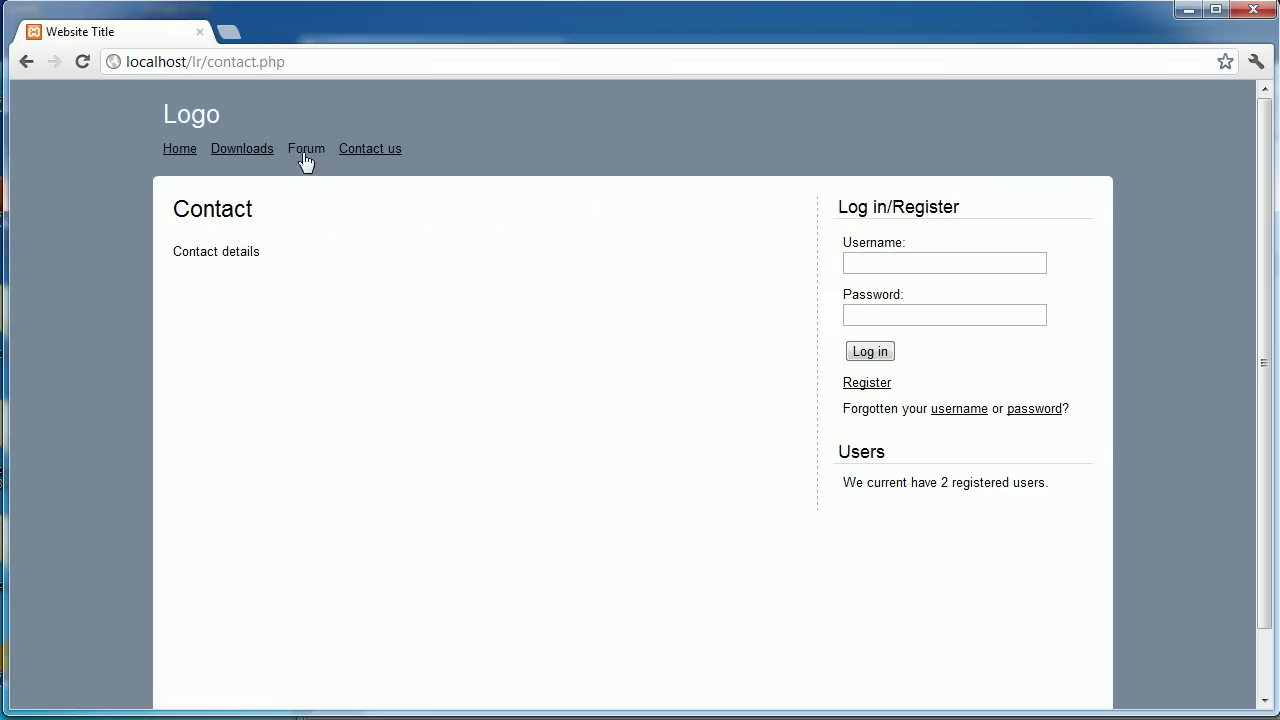
pyautogui.click(306, 158)
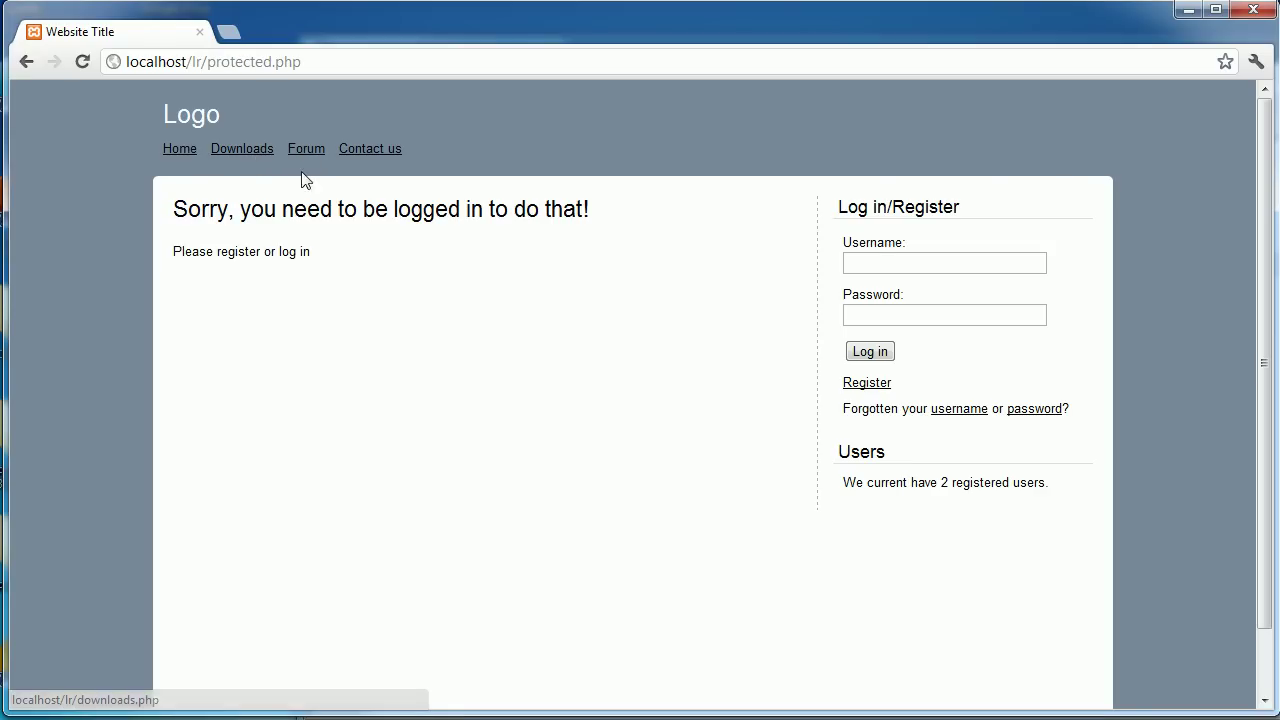
pyautogui.click(878, 388)
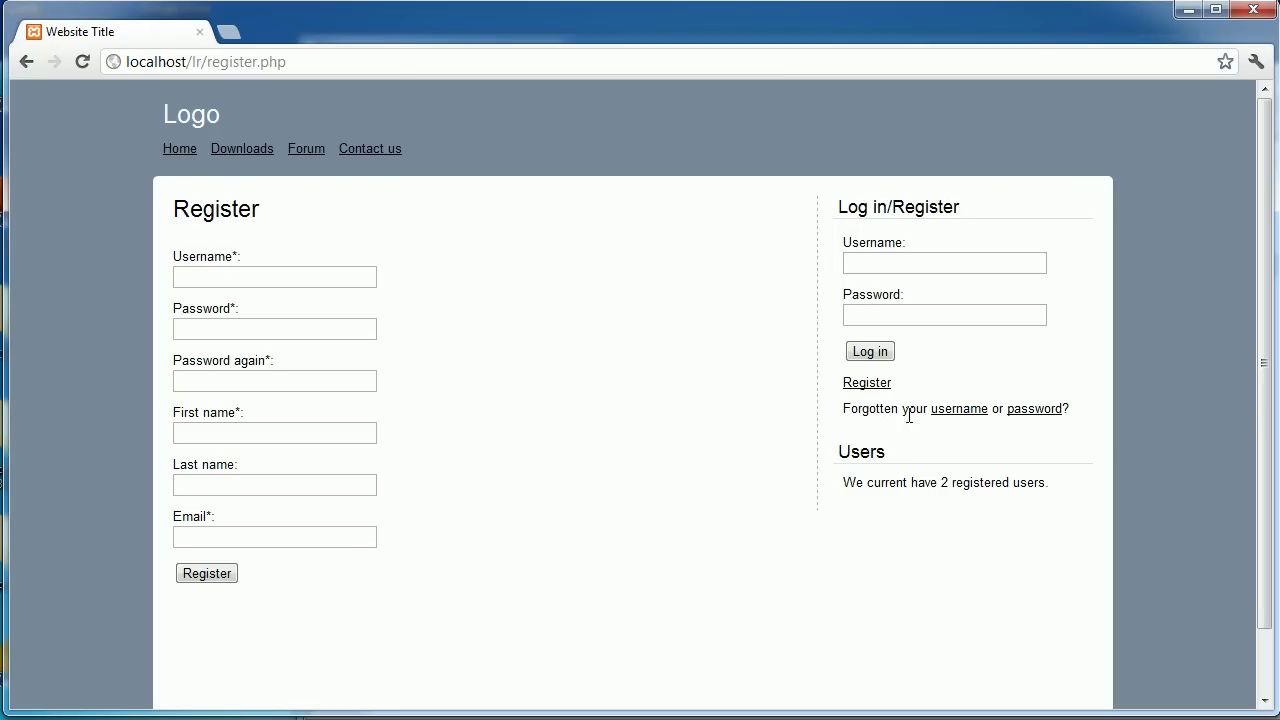
# Switch between the username and password recovery pages, finishing on password recovery
pyautogui.click(948, 412)
pyautogui.click(1034, 412)
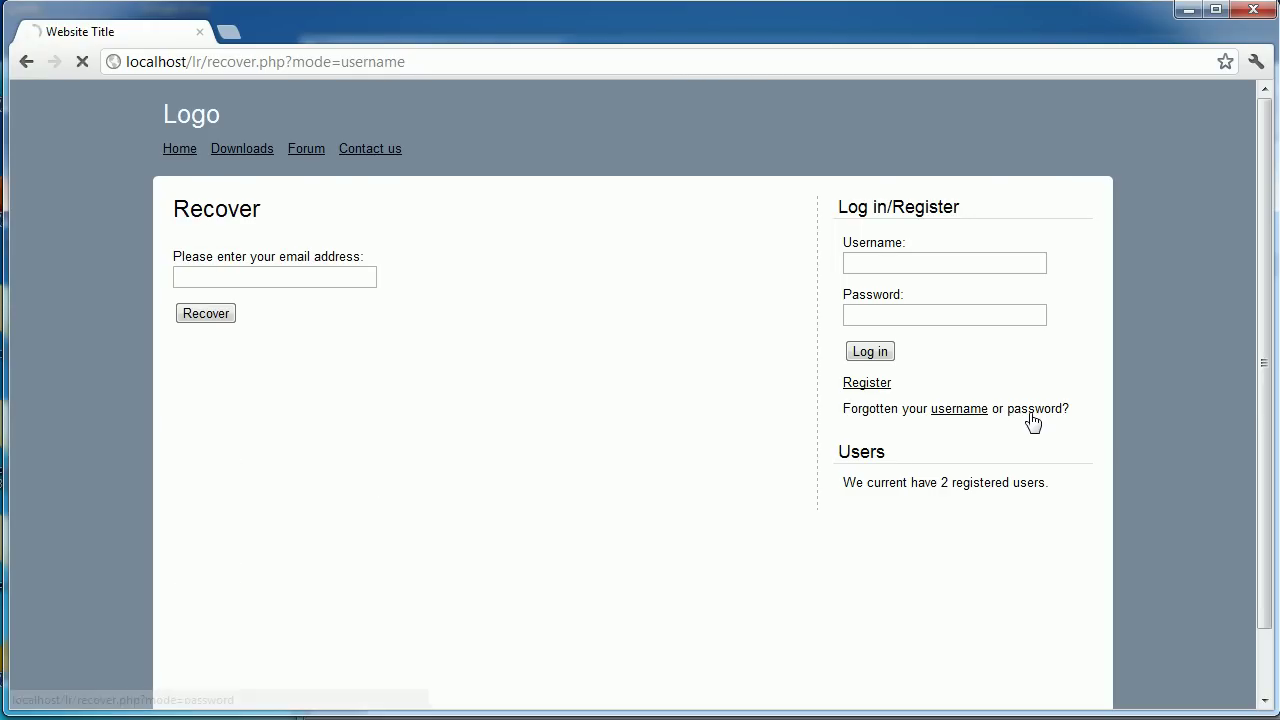
pyautogui.click(968, 412)
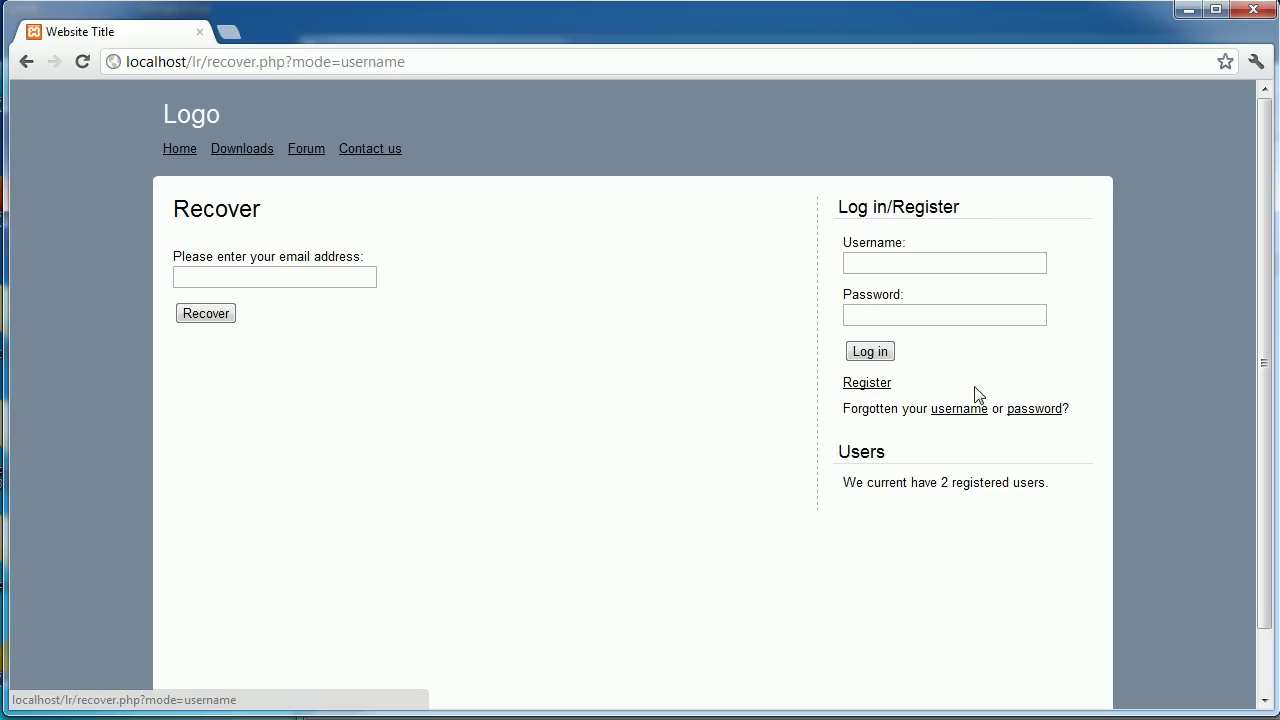
pyautogui.click(1036, 411)
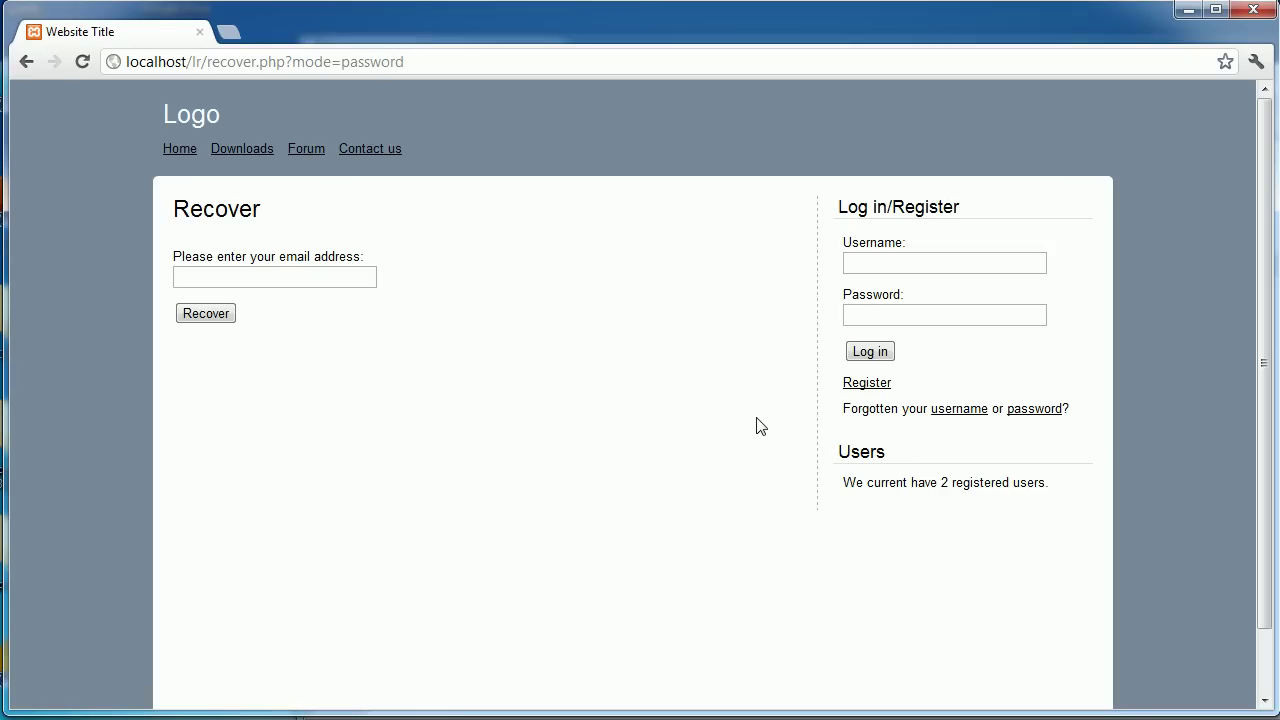
pyautogui.moveTo(842, 453); pyautogui.dragTo(1078, 490)
pyautogui.click(1078, 490)
# Log in as Alex using the sidebar login form
pyautogui.click(922, 263)
pyautogui.write('alex')
pyautogui.press('Tab')
pyautogui.write('*******')
pyautogui.click(873, 352)
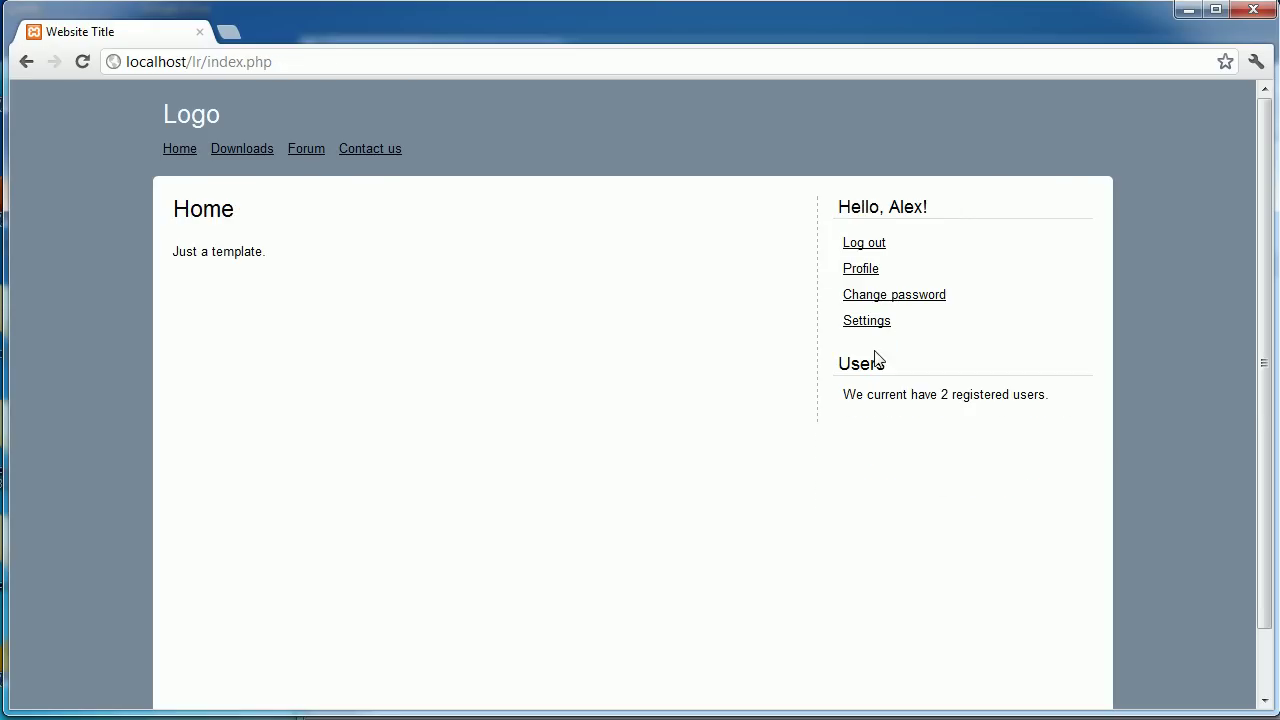
pyautogui.moveTo(842, 212); pyautogui.dragTo(940, 200)
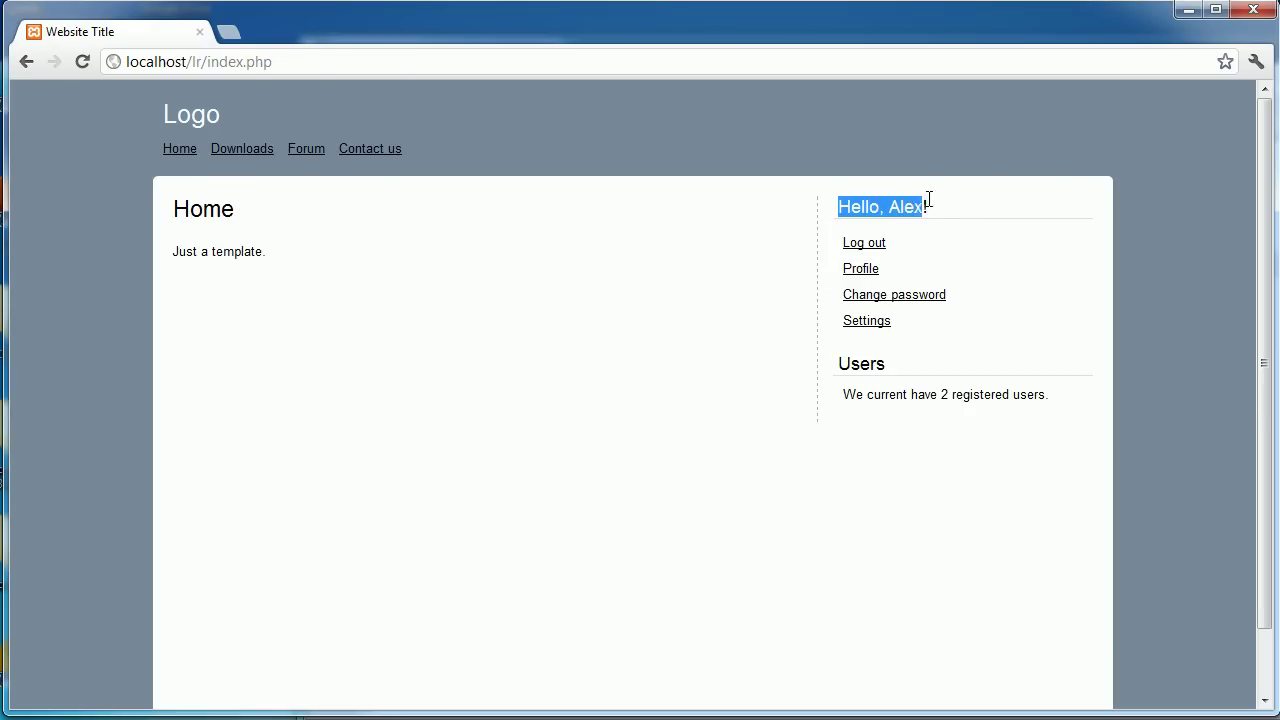
# Browse Home, Downloads and Forum as a member, ending on Downloads
pyautogui.click(420, 262)
pyautogui.click(242, 150)
pyautogui.click(306, 150)
pyautogui.click(246, 158)
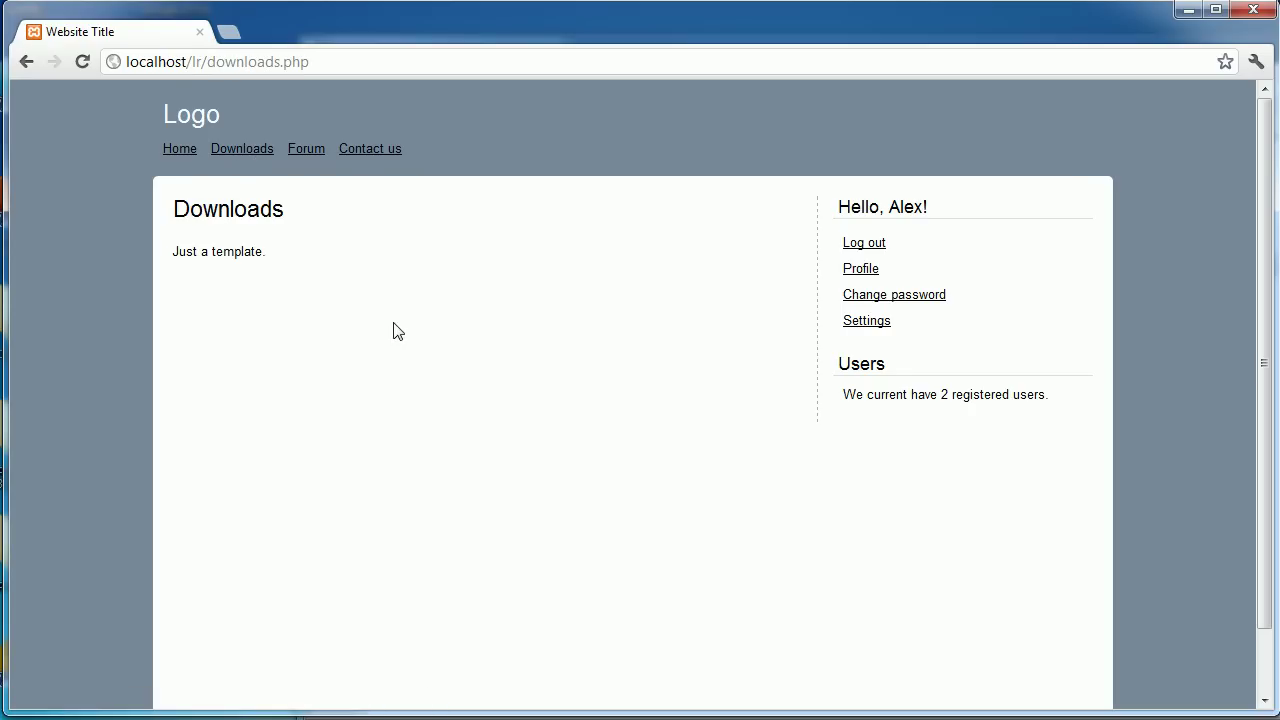
# View the Change password form, then the Settings page with Alex's name and email
pyautogui.click(883, 296)
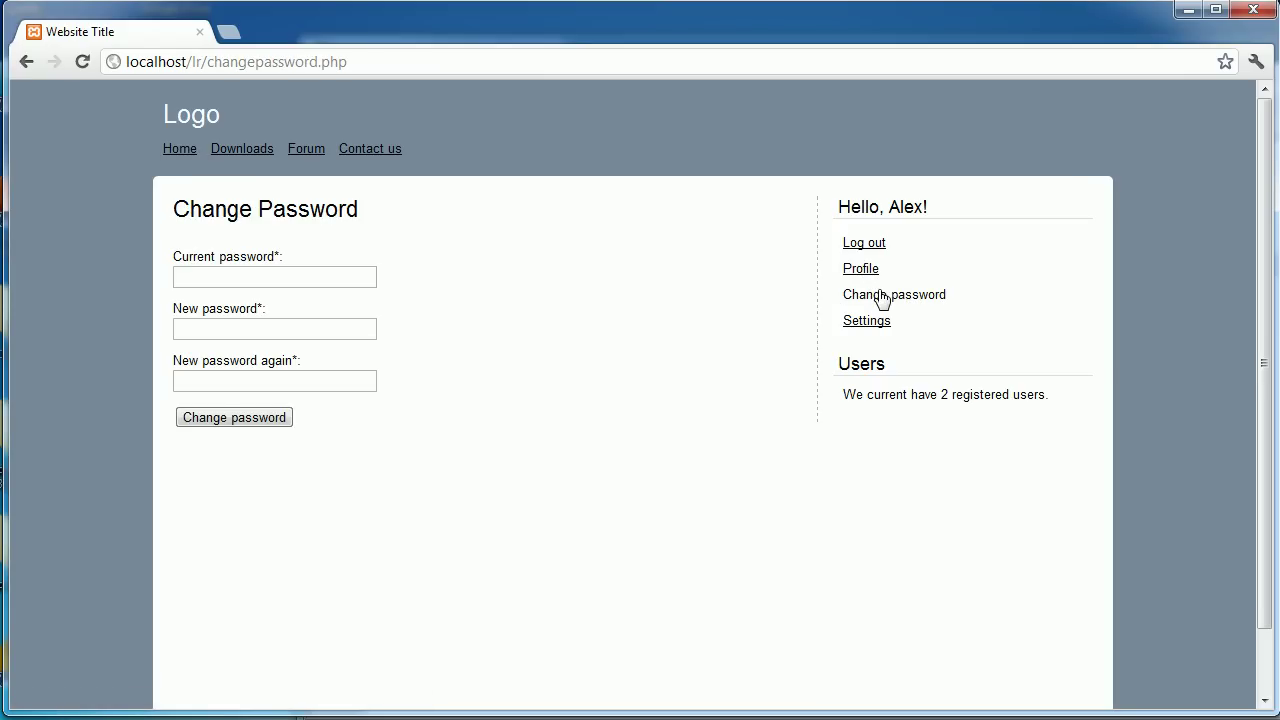
pyautogui.click(880, 323)
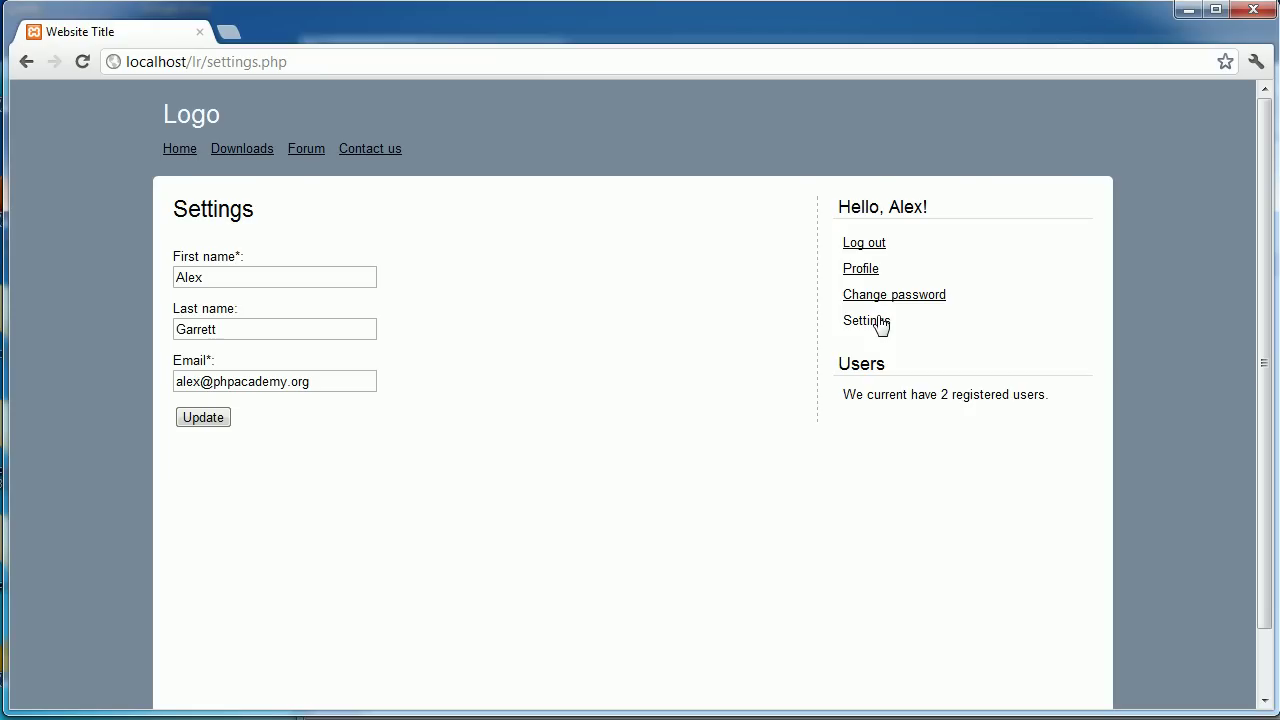
pyautogui.click(864, 270)
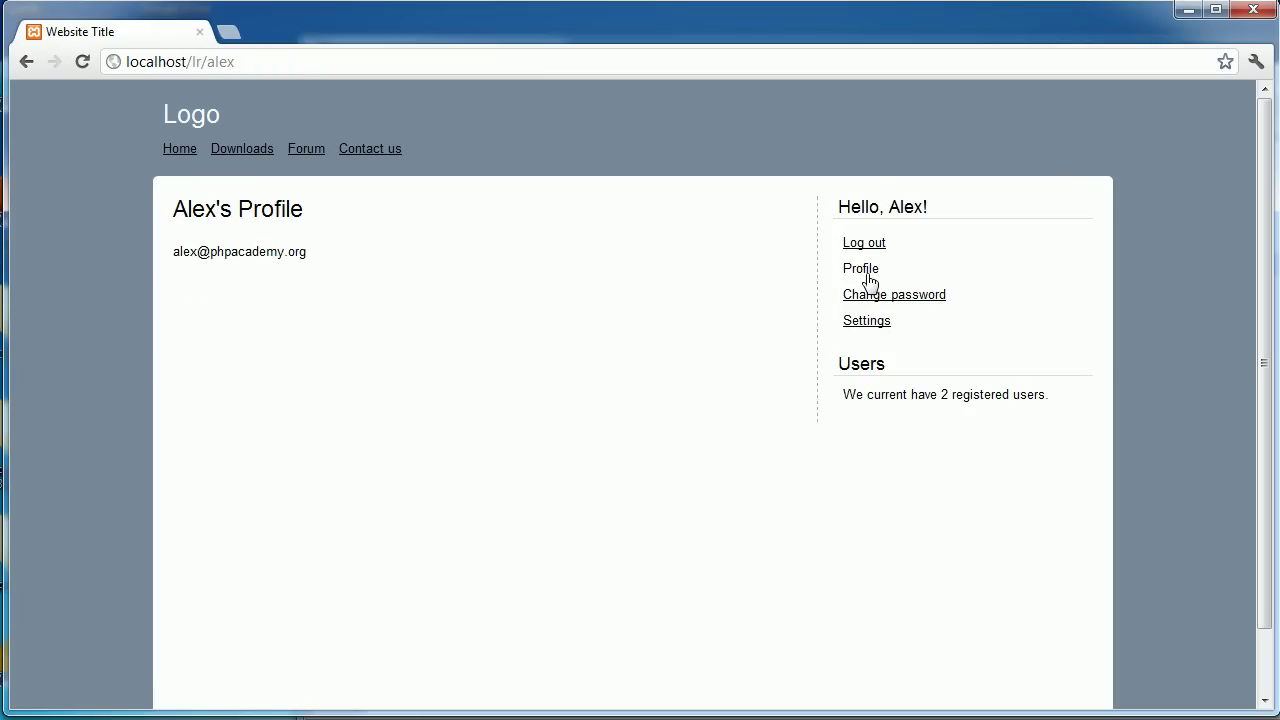
pyautogui.moveTo(312, 252); pyautogui.dragTo(173, 272)
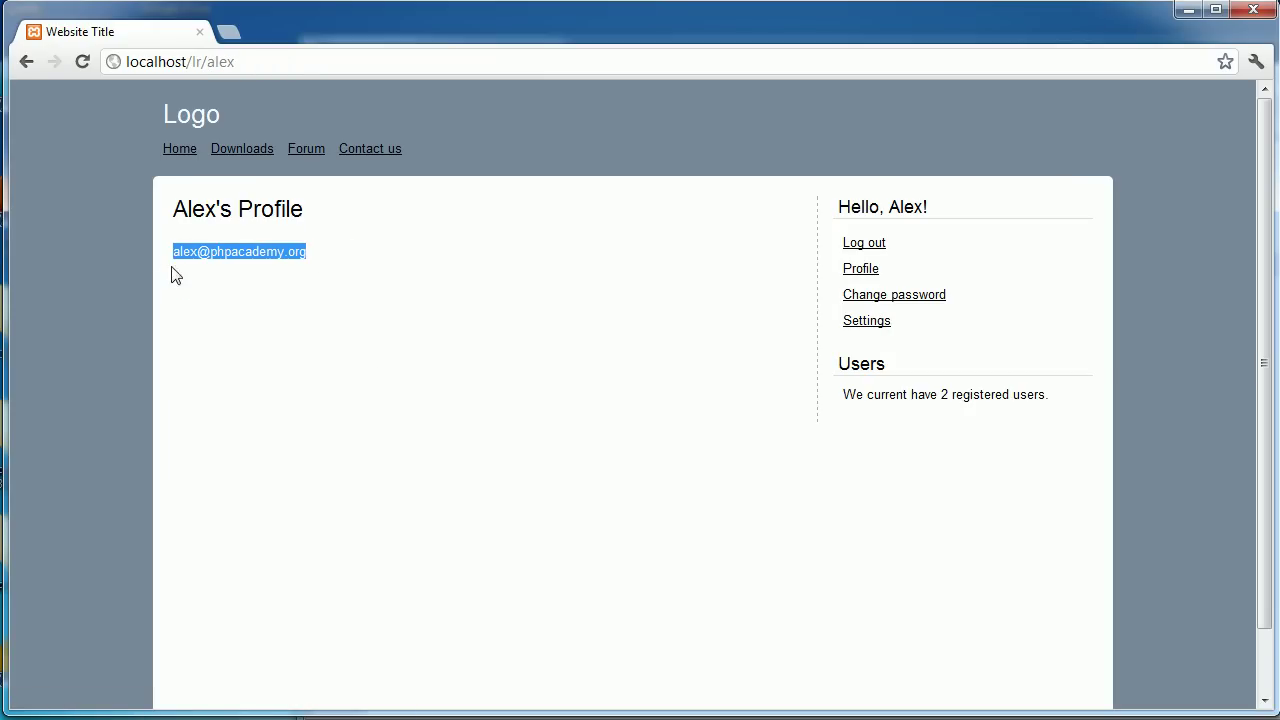
pyautogui.click(340, 291)
pyautogui.moveTo(331, 254); pyautogui.dragTo(163, 250)
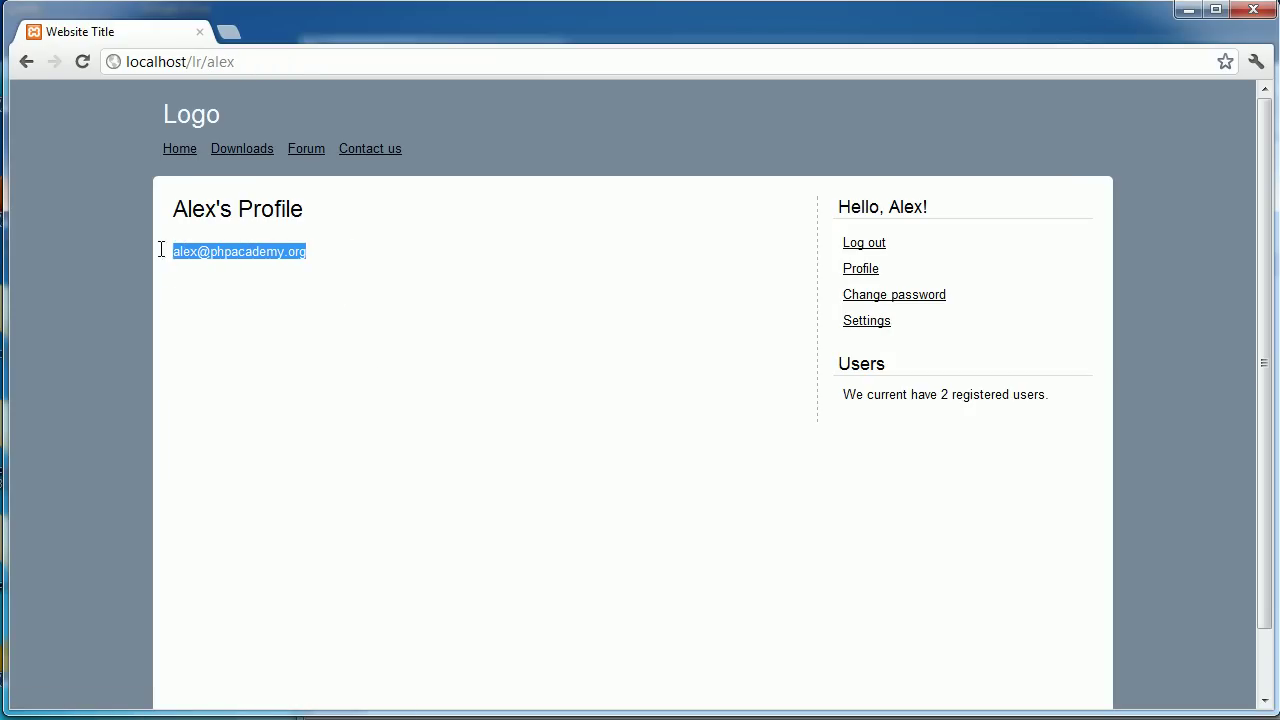
pyautogui.click(396, 280)
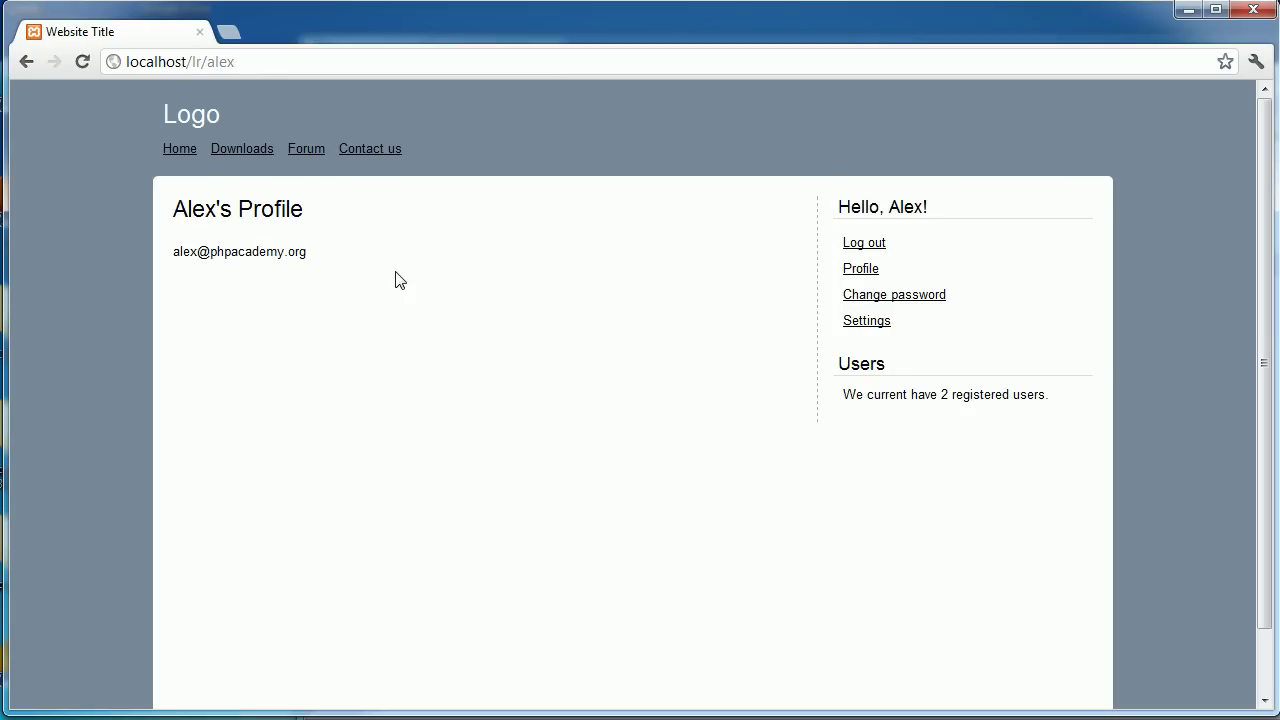
pyautogui.doubleClick(236, 62)
pyautogui.click(271, 65)
pyautogui.rightClick(354, 419)
pyautogui.click(357, 420)
pyautogui.click(866, 246)
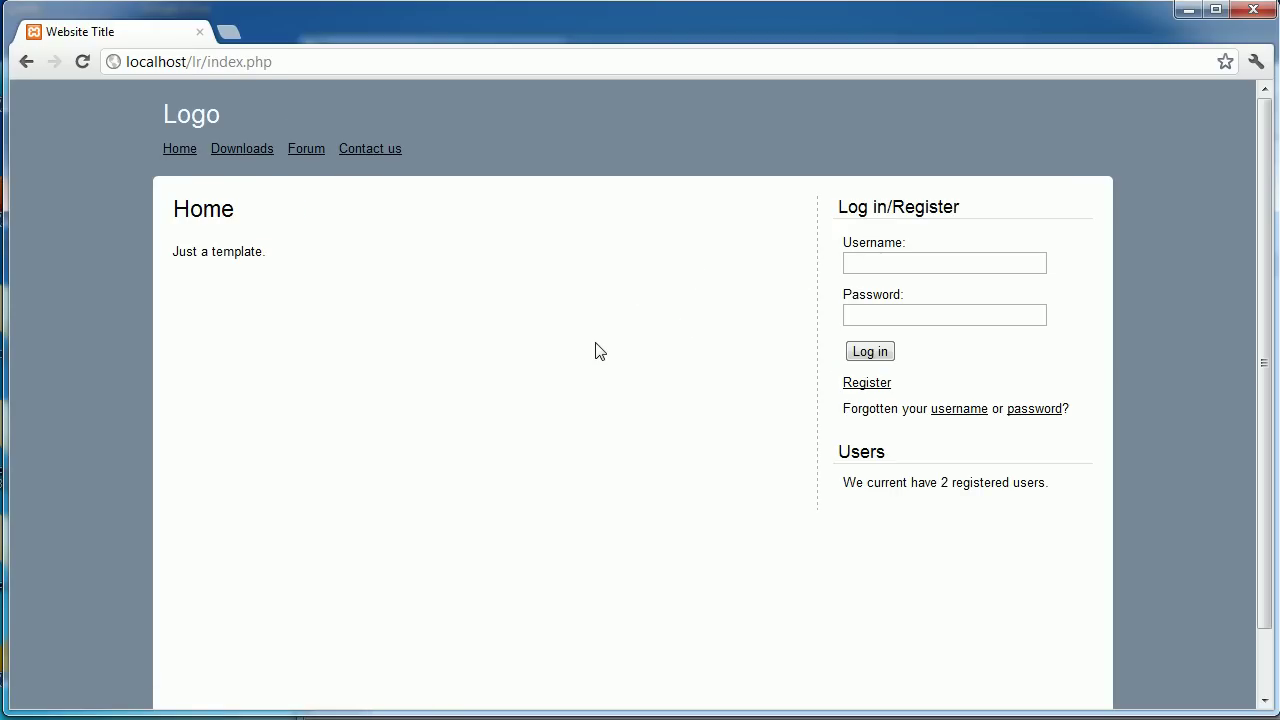